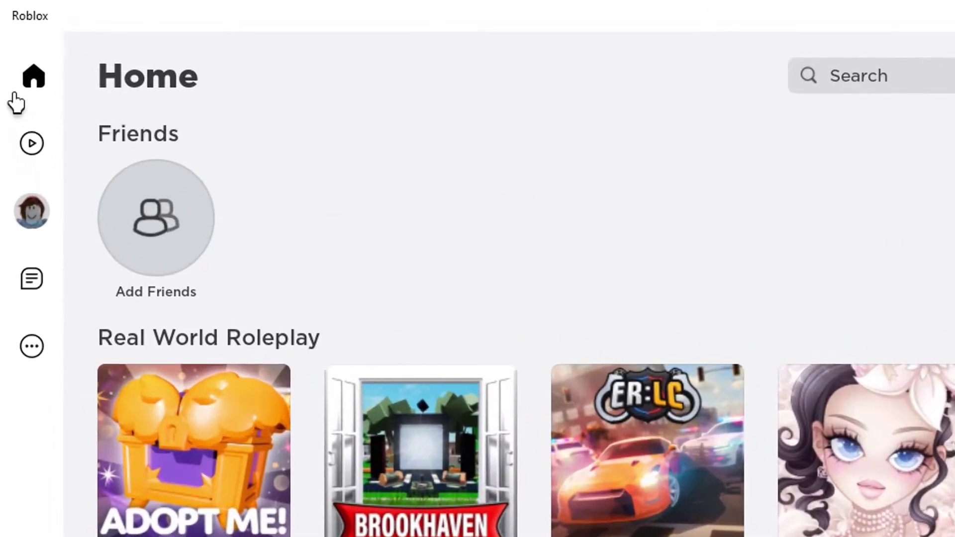
# Go from the More menu to Settings and open the Privacy page.
pyautogui.click(36, 353)
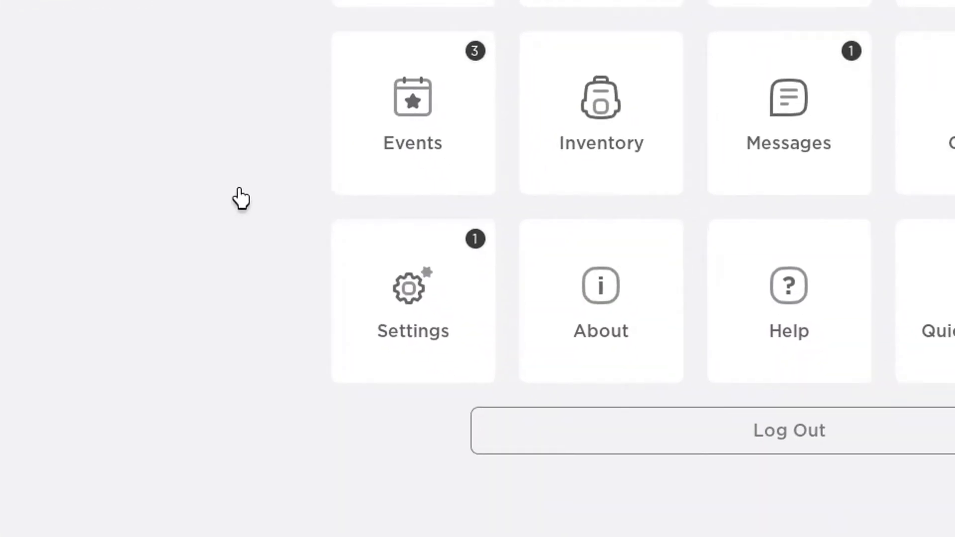
pyautogui.click(391, 293)
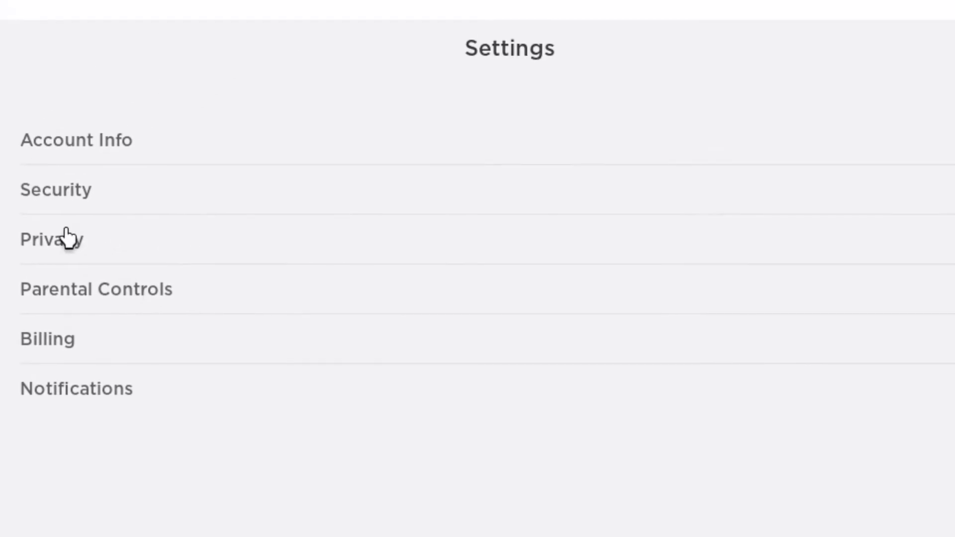
pyautogui.click(66, 250)
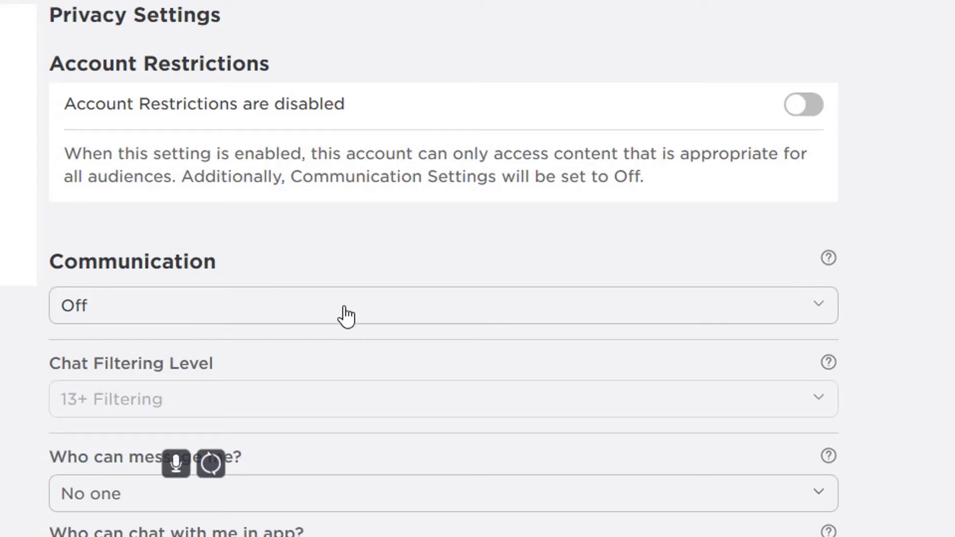
# Change Communication to Default, giving messaging Friends, in-app chat Friends and chat Everyone.
pyautogui.click(313, 314)
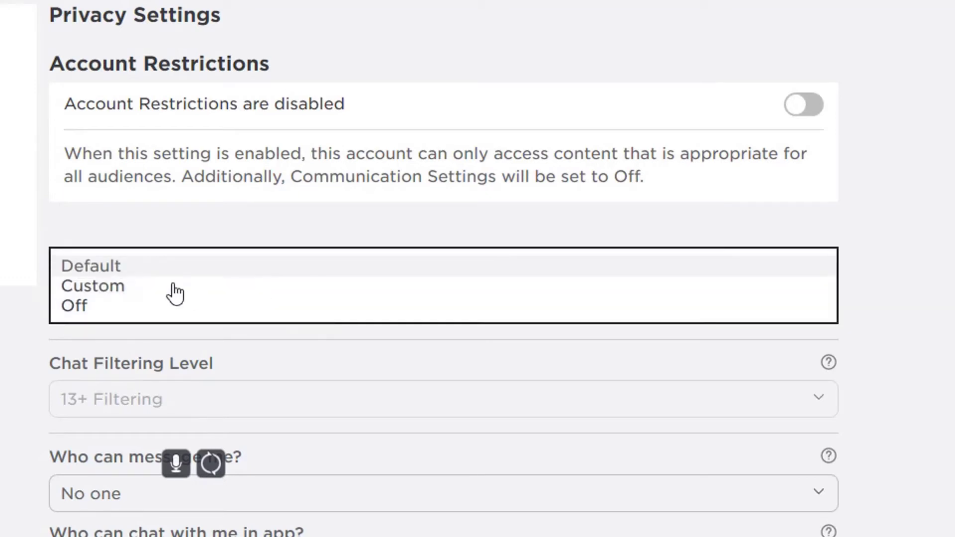
pyautogui.click(109, 267)
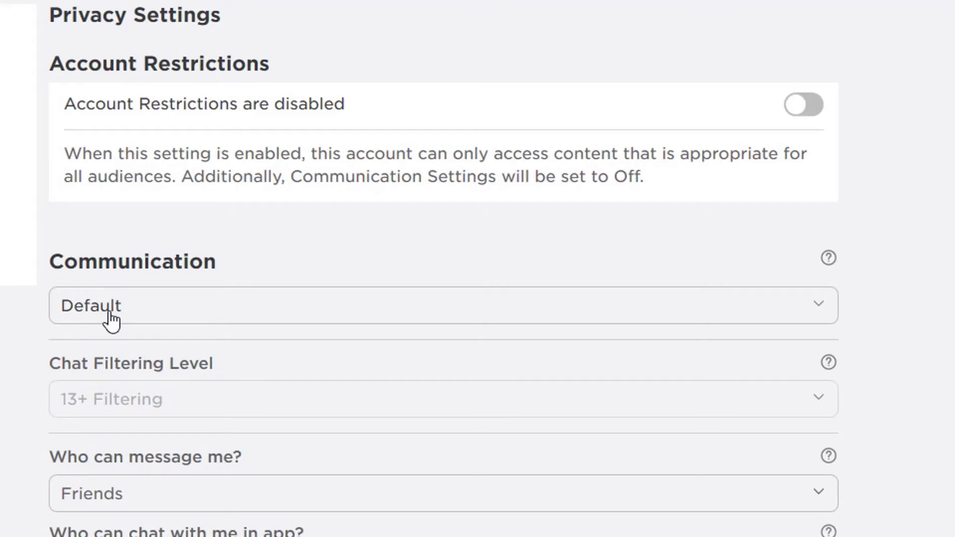
pyautogui.scroll(-1, 110, 328)
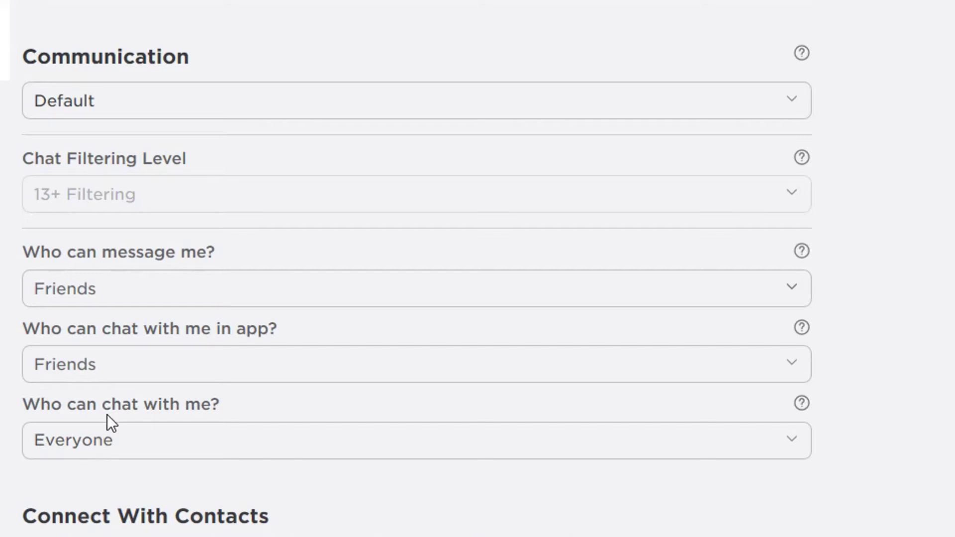
# Switch Communication to Off and confirm messaging and both chat options read No one.
pyautogui.click(110, 112)
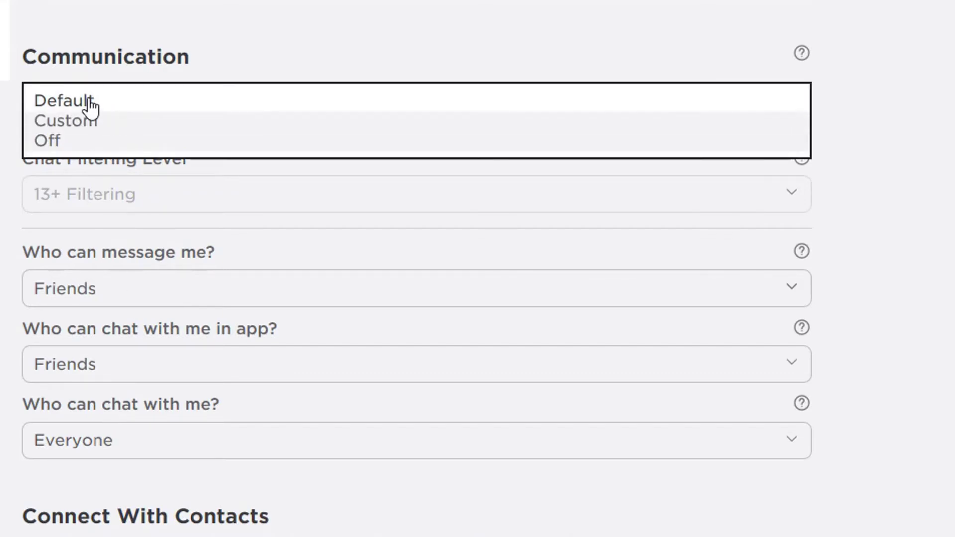
pyautogui.click(65, 146)
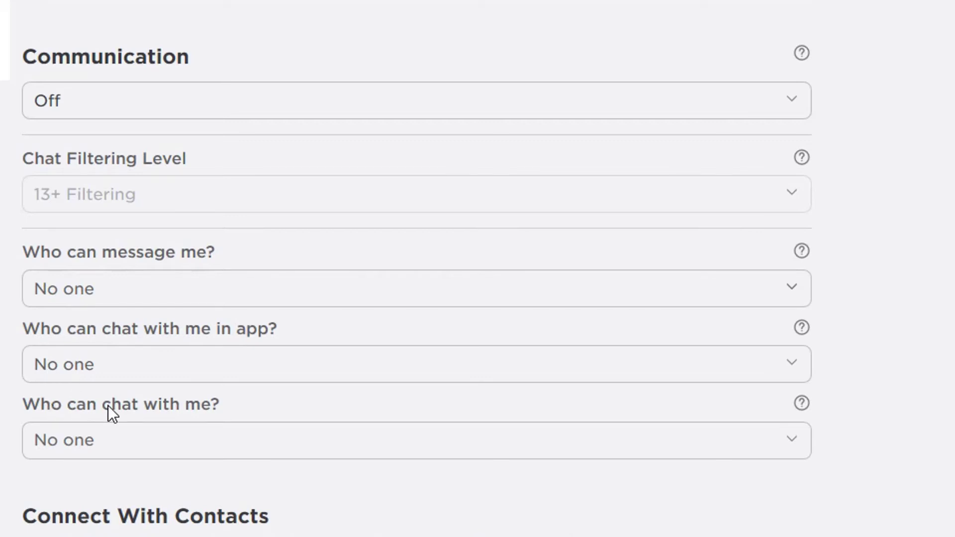
pyautogui.click(134, 449)
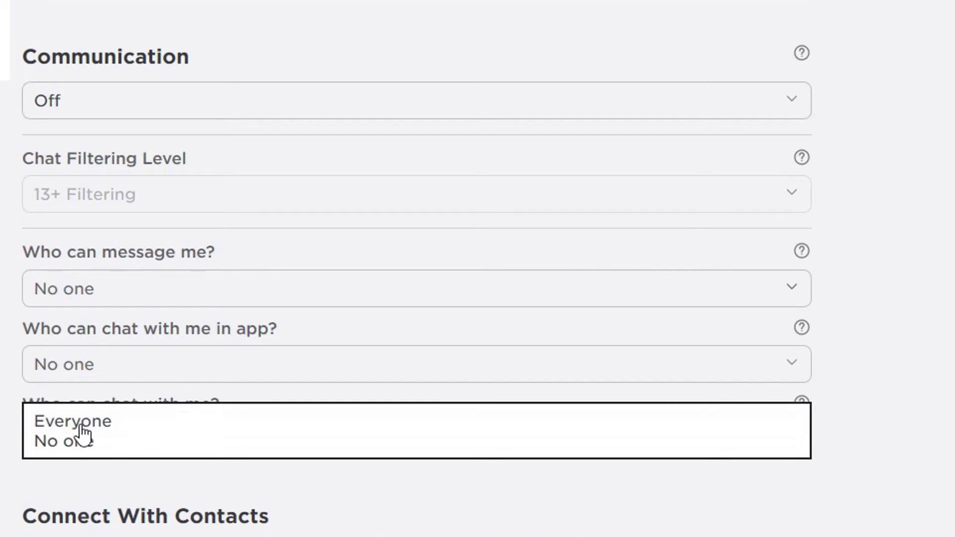
pyautogui.click(15, 400)
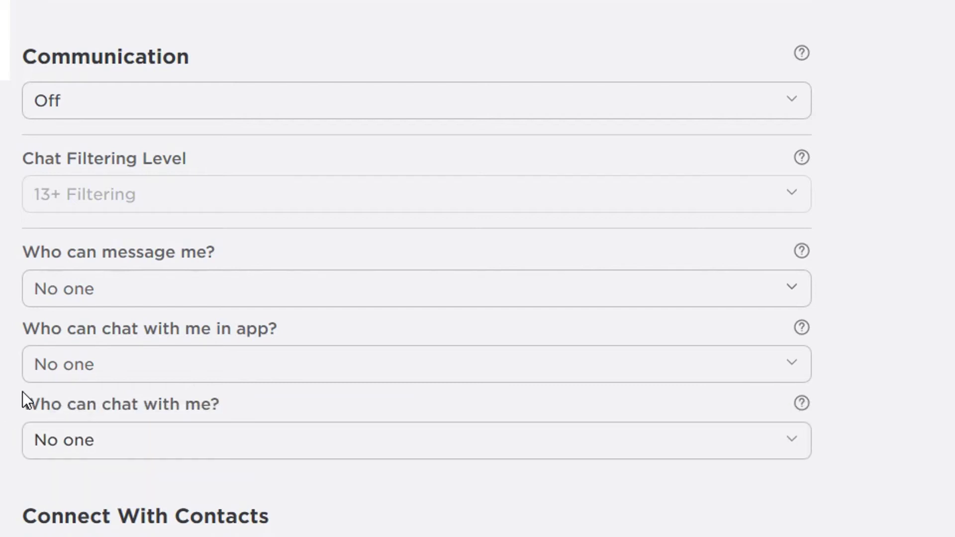
pyautogui.click(71, 367)
pyautogui.click(9, 339)
pyautogui.click(64, 294)
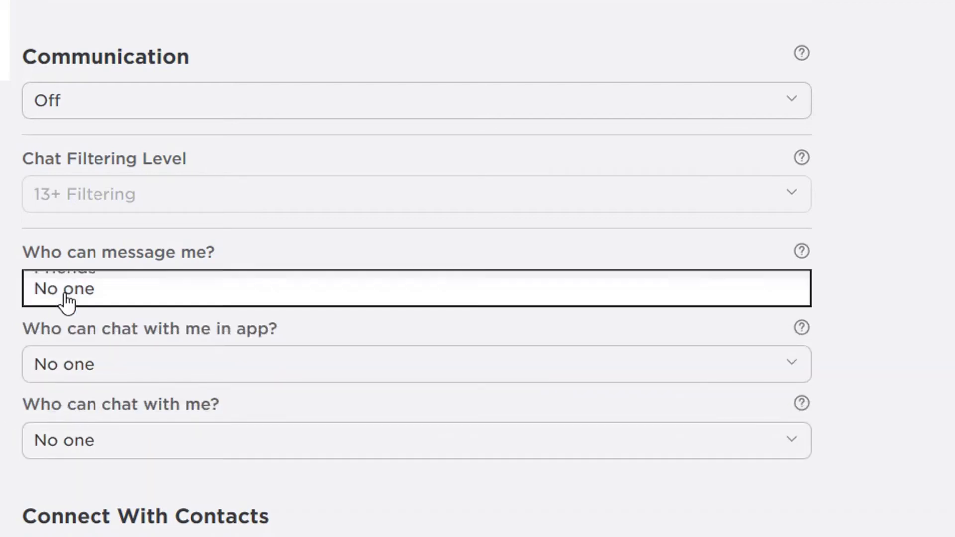
pyautogui.click(2, 309)
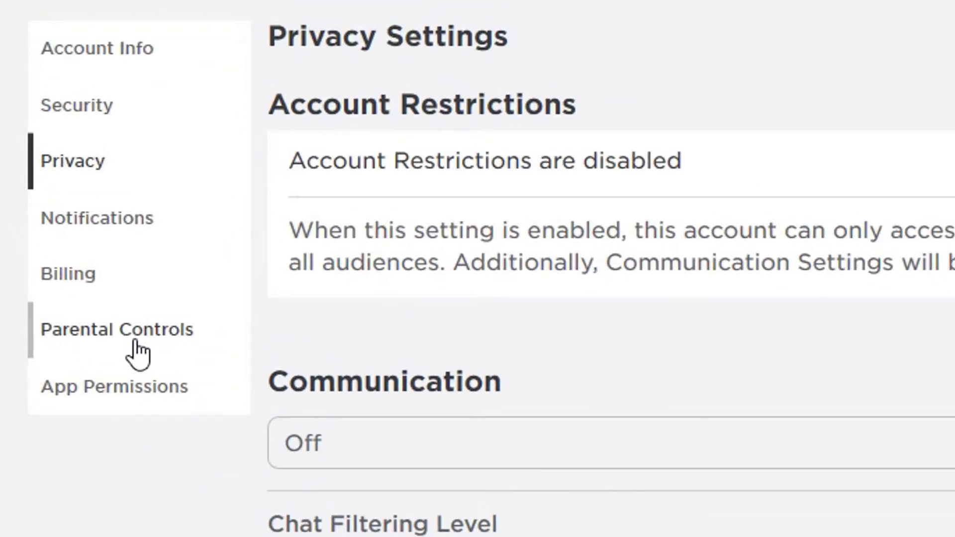
# Show the Parental Controls page with Parent PIN disabled and Allowed Experiences age options.
pyautogui.click(137, 342)
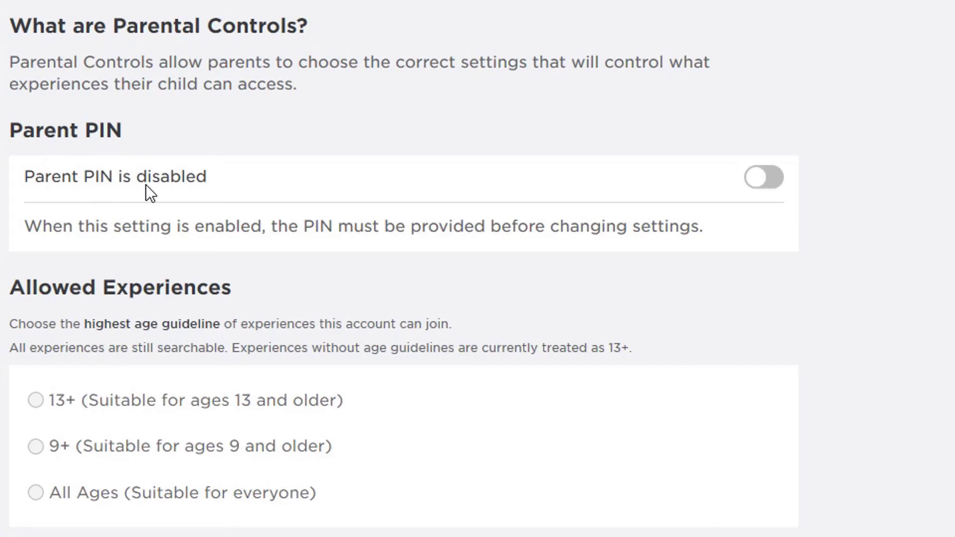
pyautogui.click(770, 181)
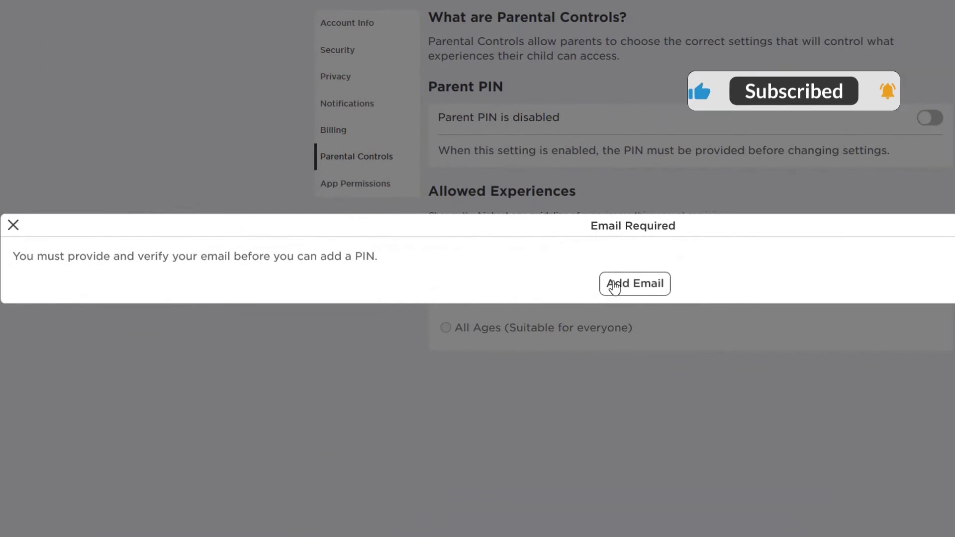
pyautogui.click(614, 285)
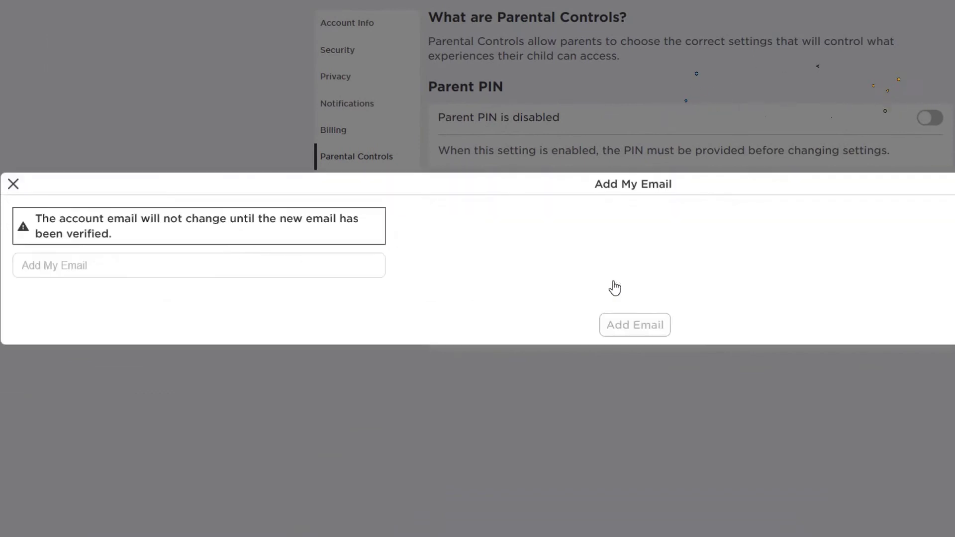
pyautogui.click(248, 258)
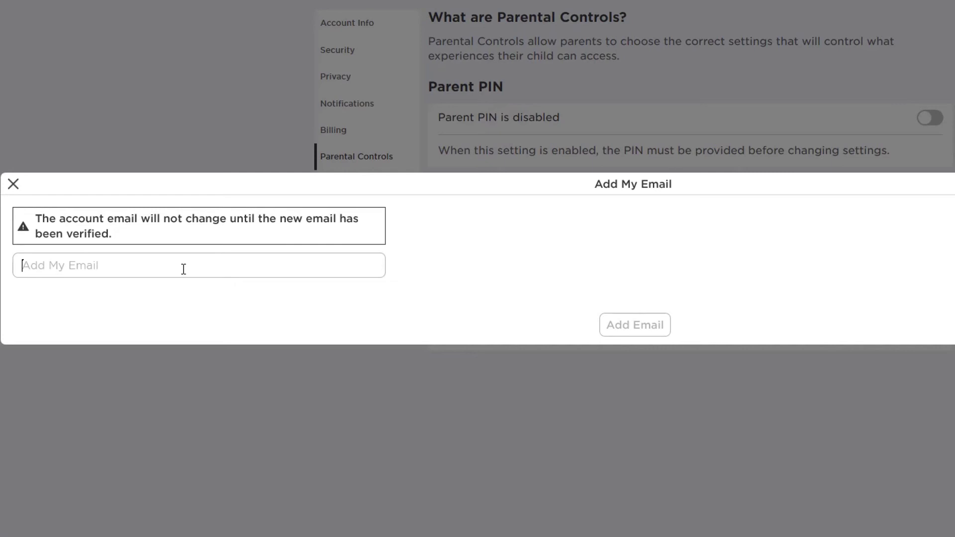
# Dismiss the Add My Email dialog and toggle between Parental Controls and Privacy, ending on Privacy.
pyautogui.click(14, 186)
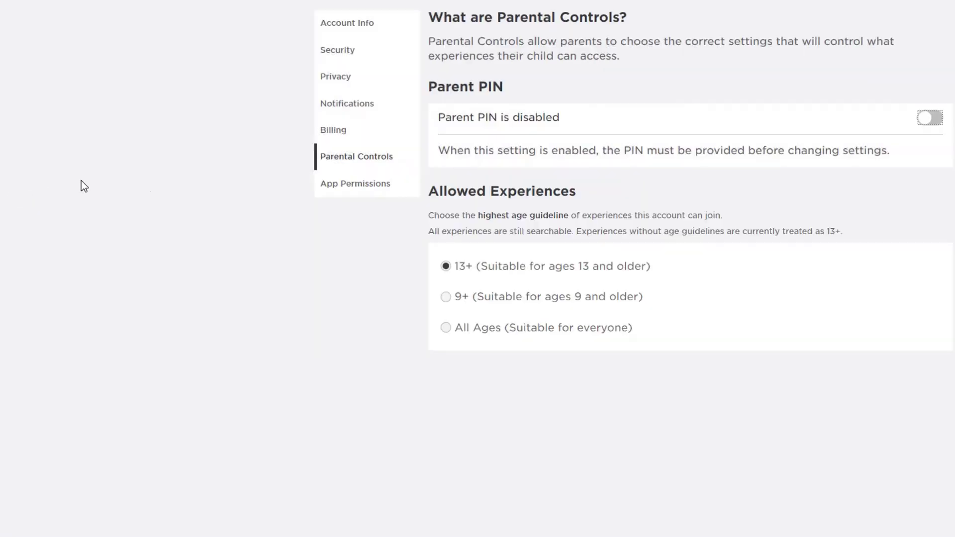
pyautogui.click(357, 82)
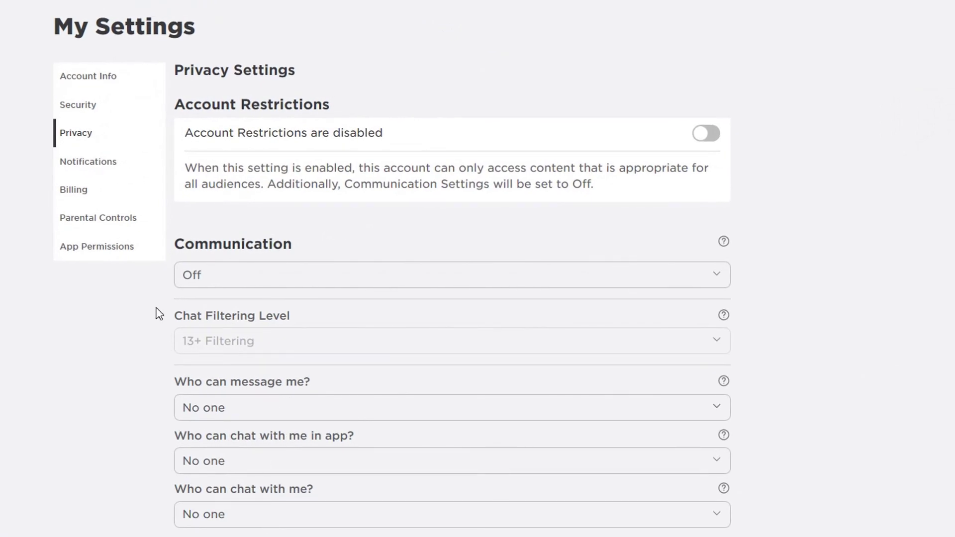
pyautogui.click(112, 220)
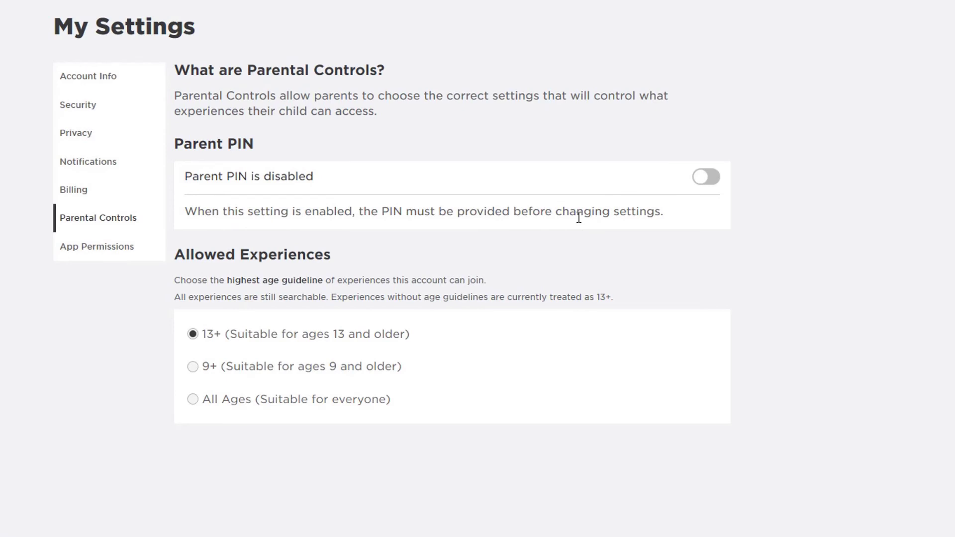
pyautogui.click(79, 136)
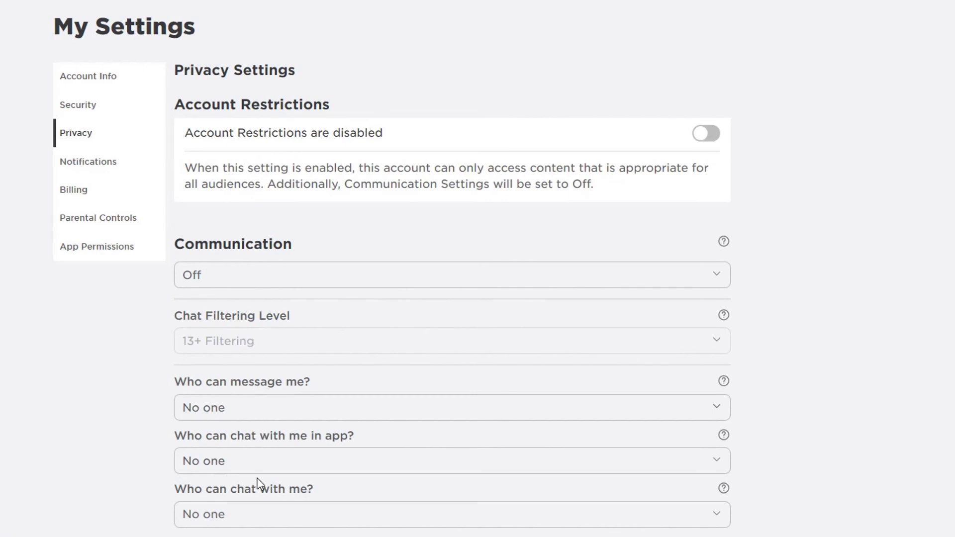
pyautogui.click(127, 217)
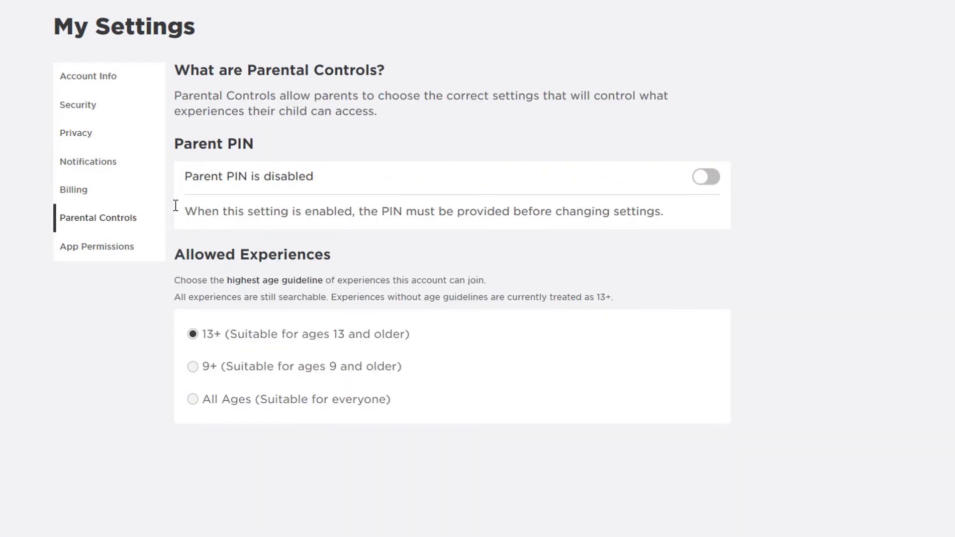
pyautogui.click(107, 141)
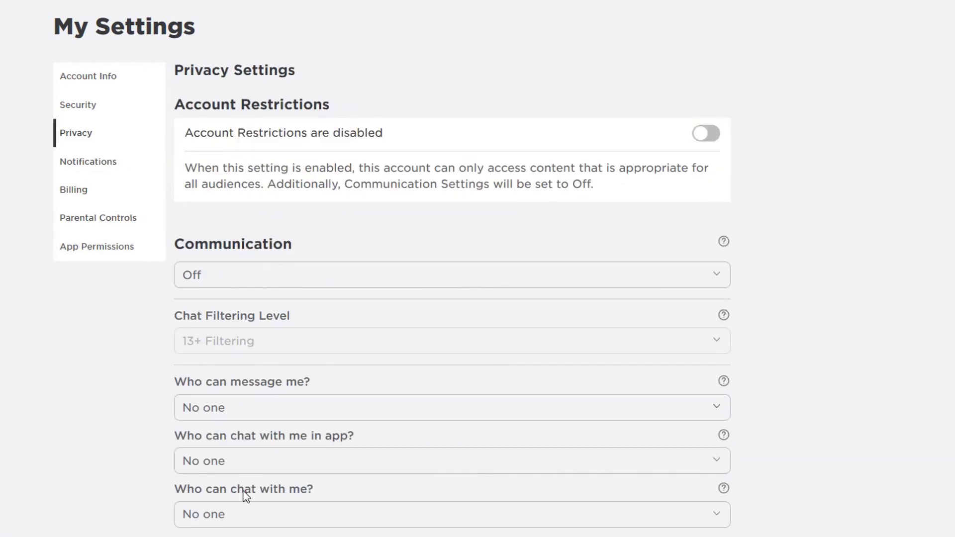